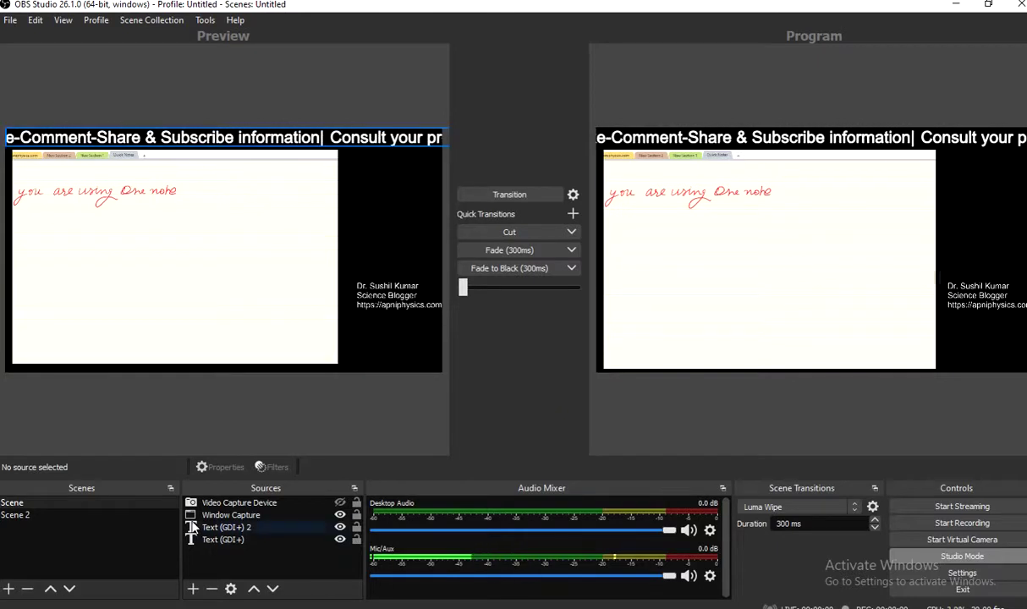
In Scene, open the Window Capture source's properties and set Capture Method to Automatic
left_click(23, 504)
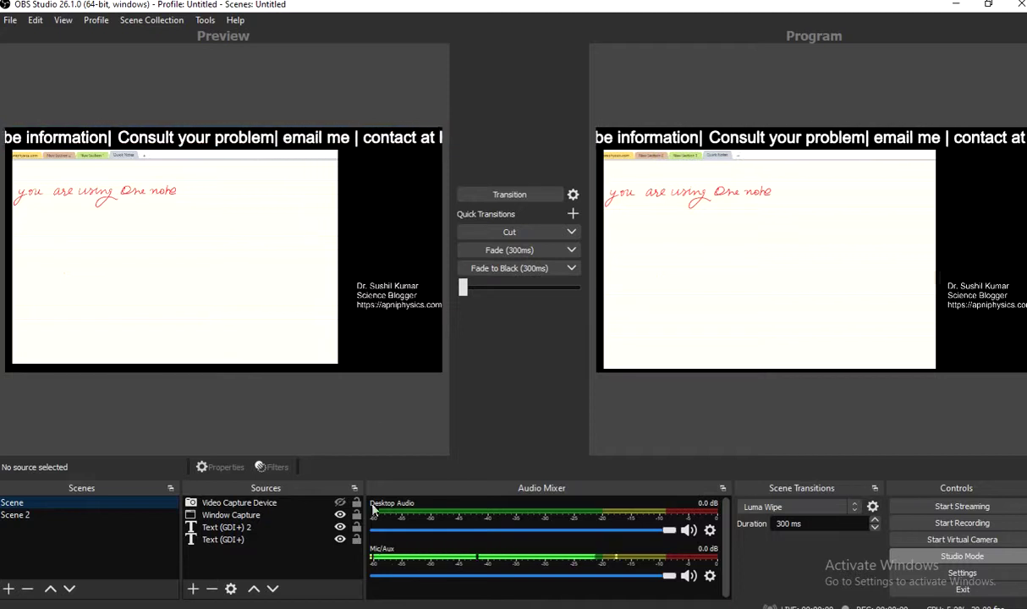
left_click(230, 516)
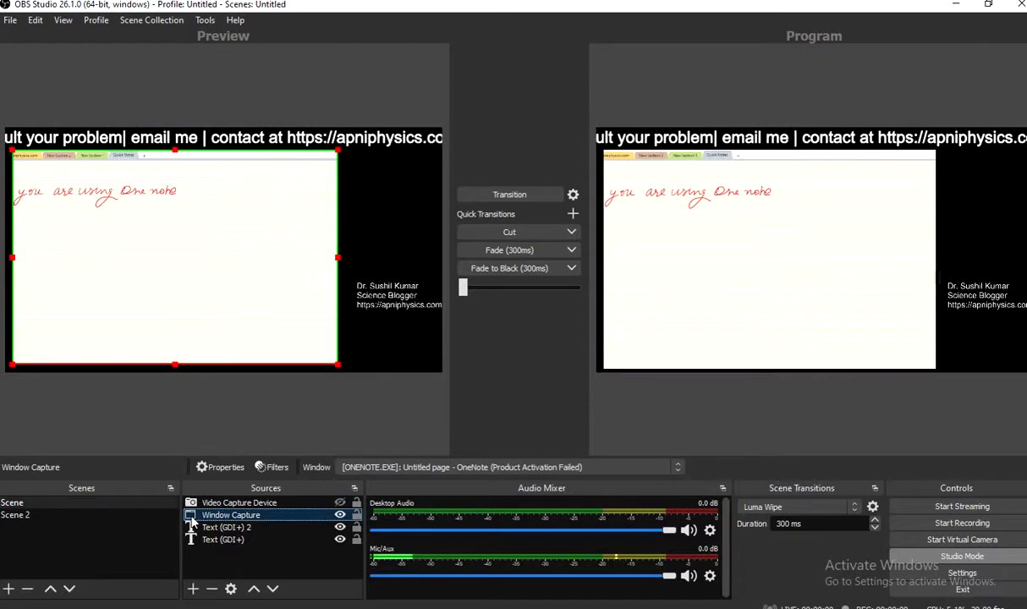
double_click(191, 522)
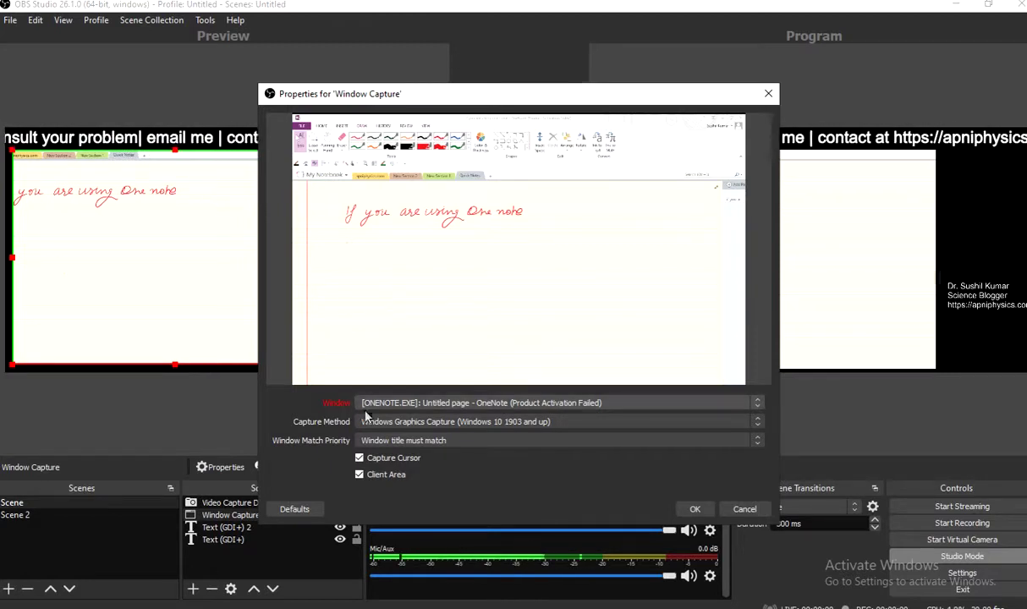
left_click(395, 423)
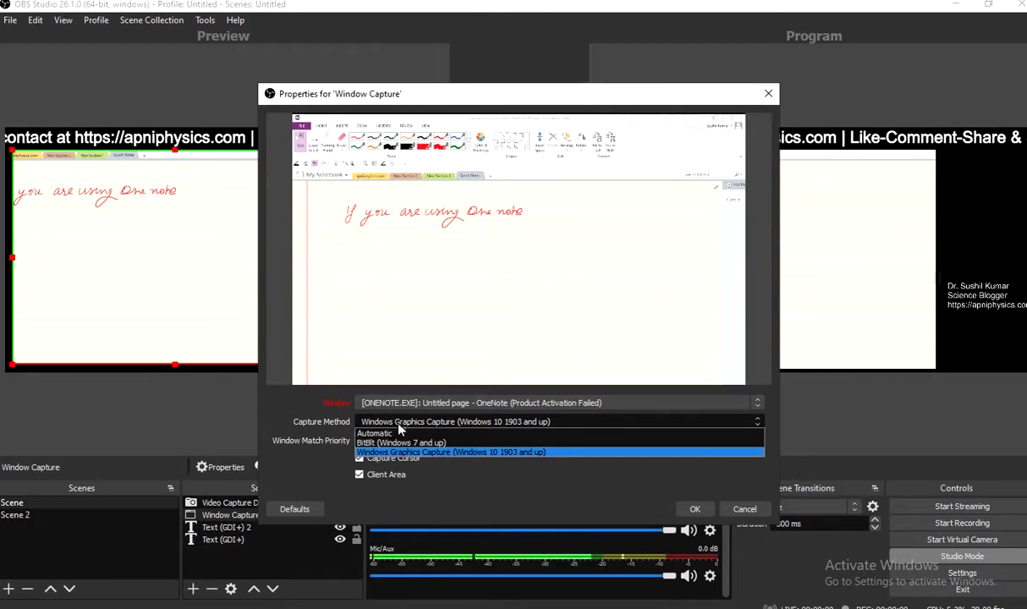
left_click(391, 433)
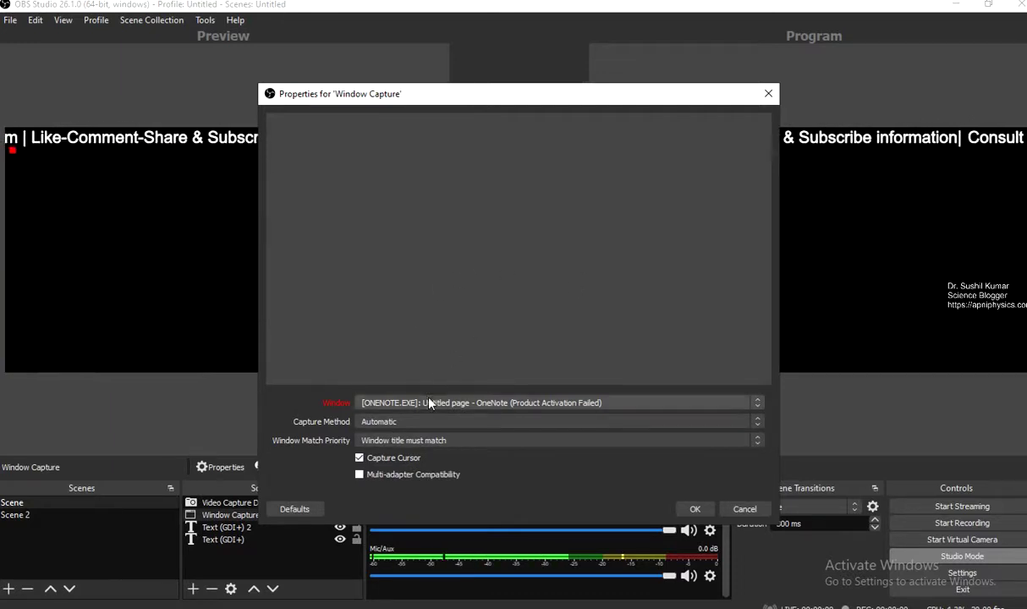
Try BitBlt, then Windows Graphics Capture, and cancel the Window Capture properties
left_click(401, 421)
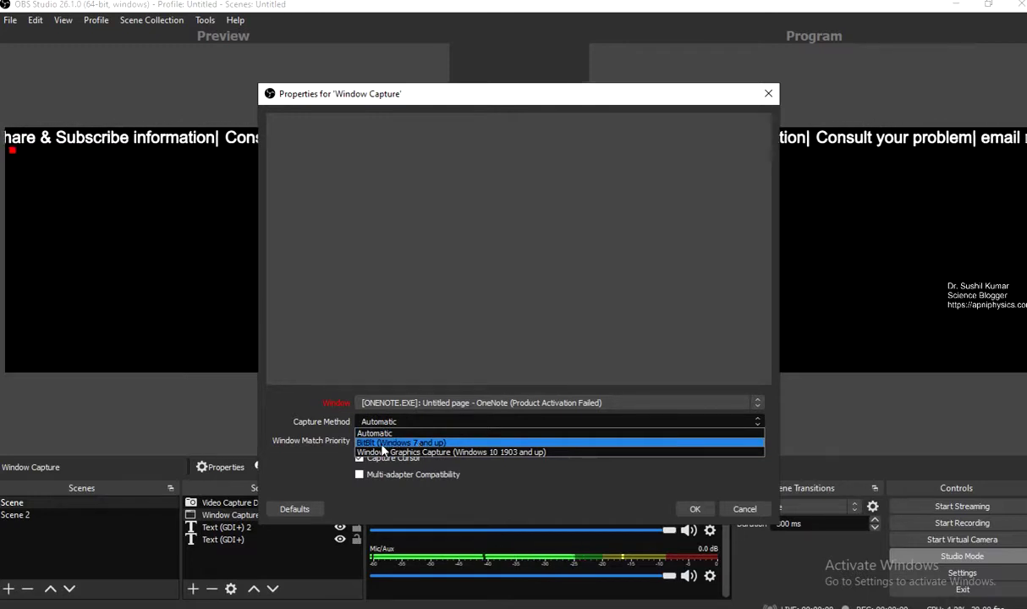
left_click(419, 443)
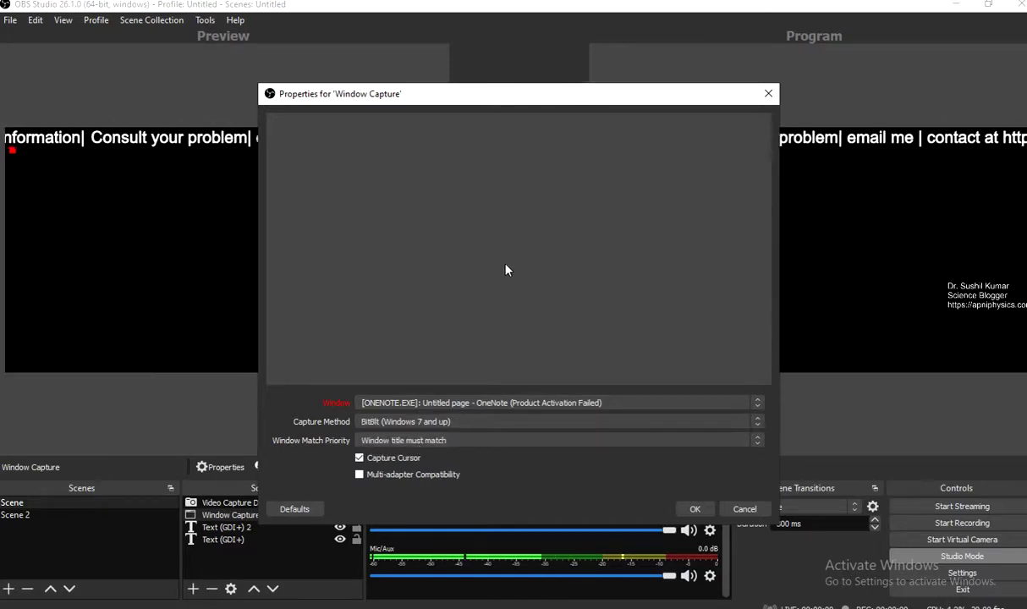
left_click(440, 422)
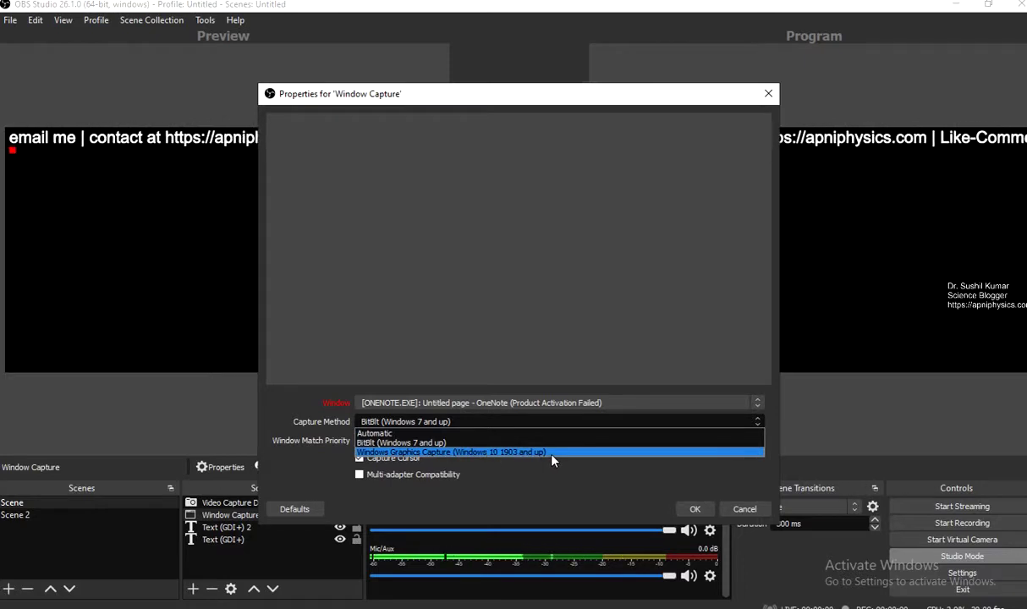
left_click(513, 452)
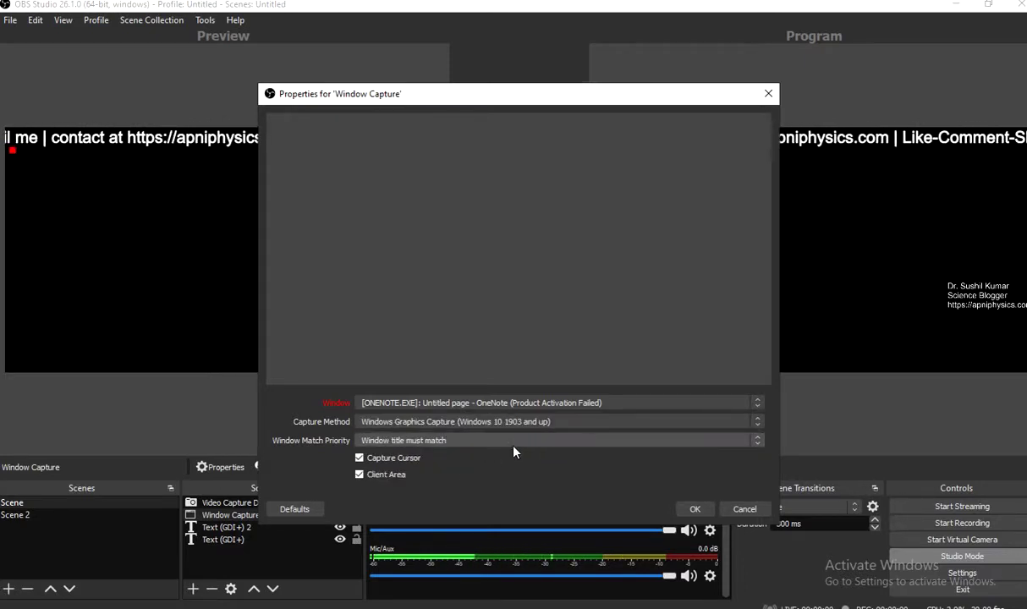
left_click(423, 423)
left_click(432, 422)
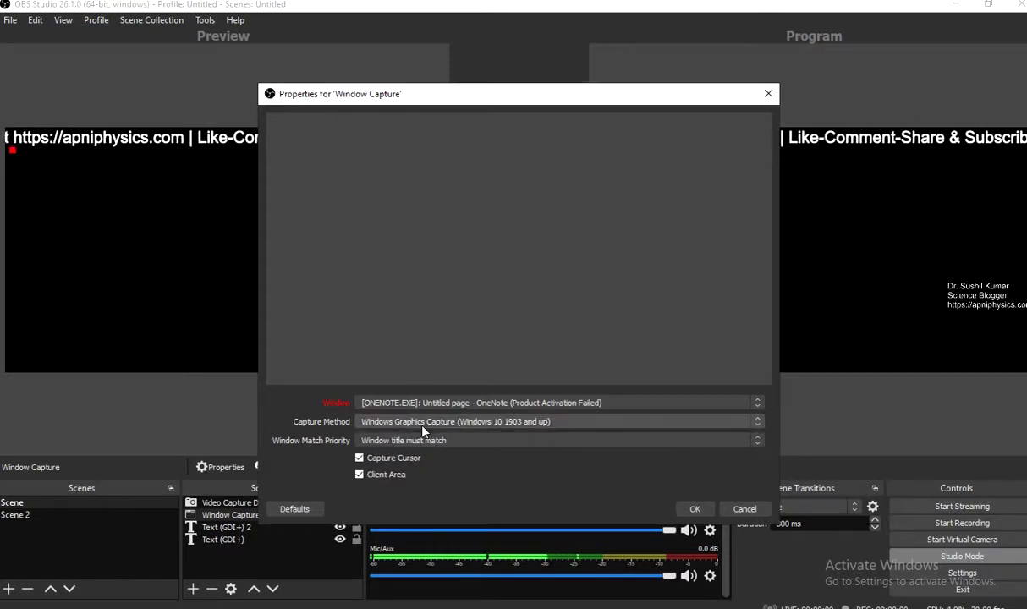
left_click(737, 512)
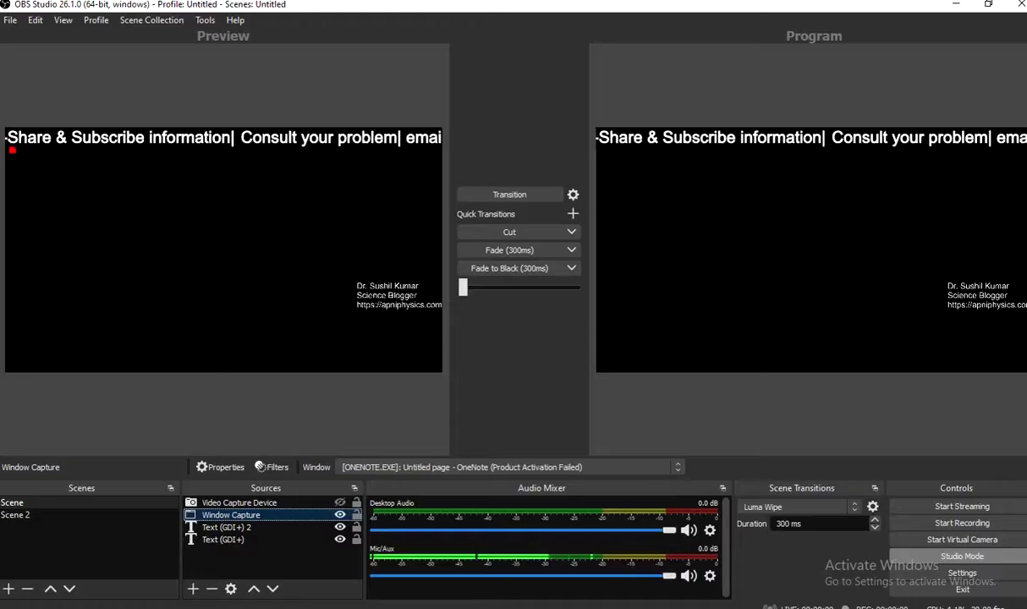
Retarget Window Capture to the second ONENOTE.EXE window, 'if you are using one none'
double_click(193, 518)
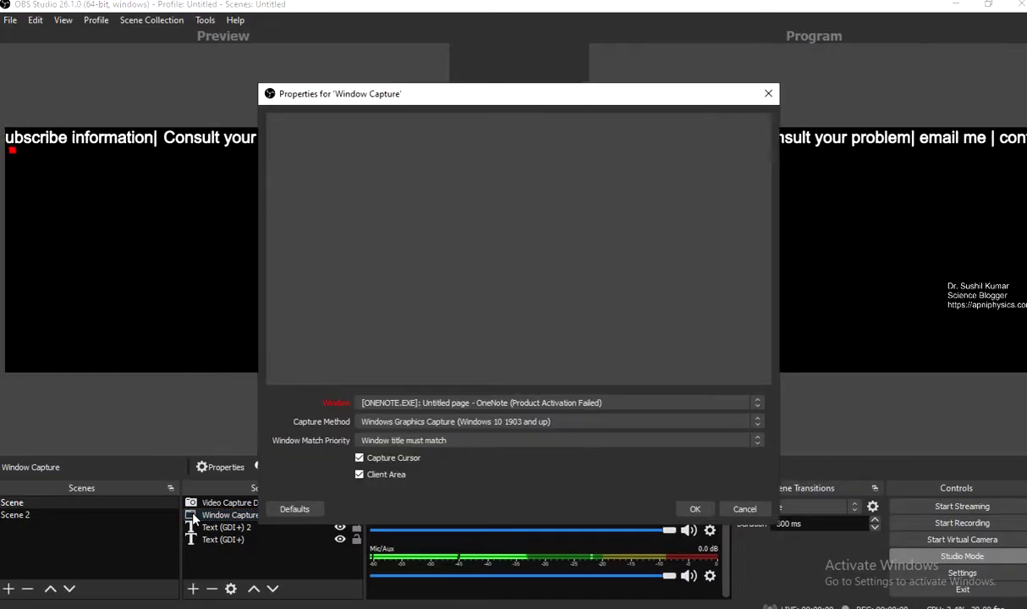
left_click(450, 406)
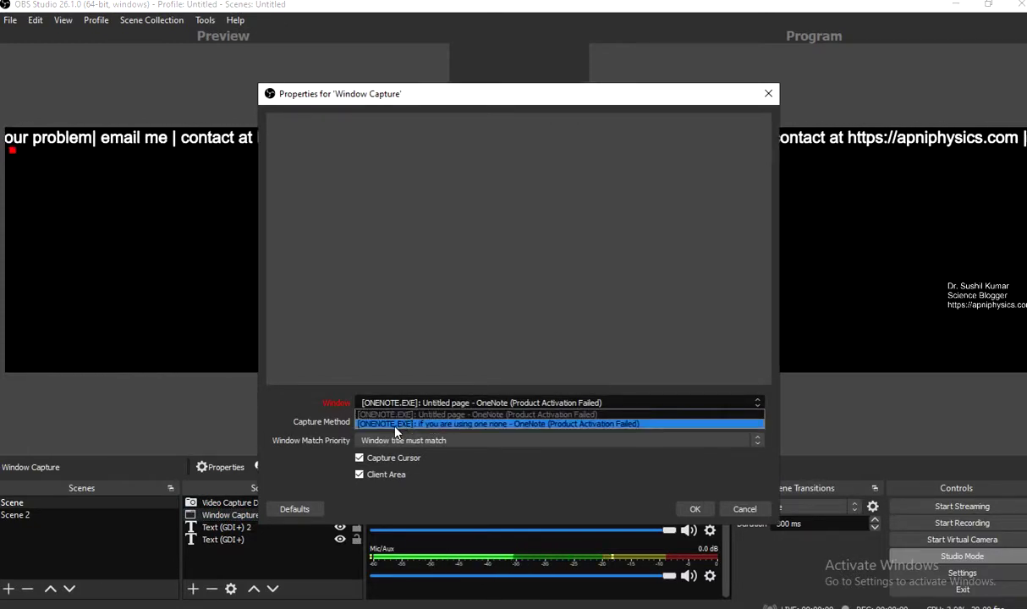
left_click(548, 424)
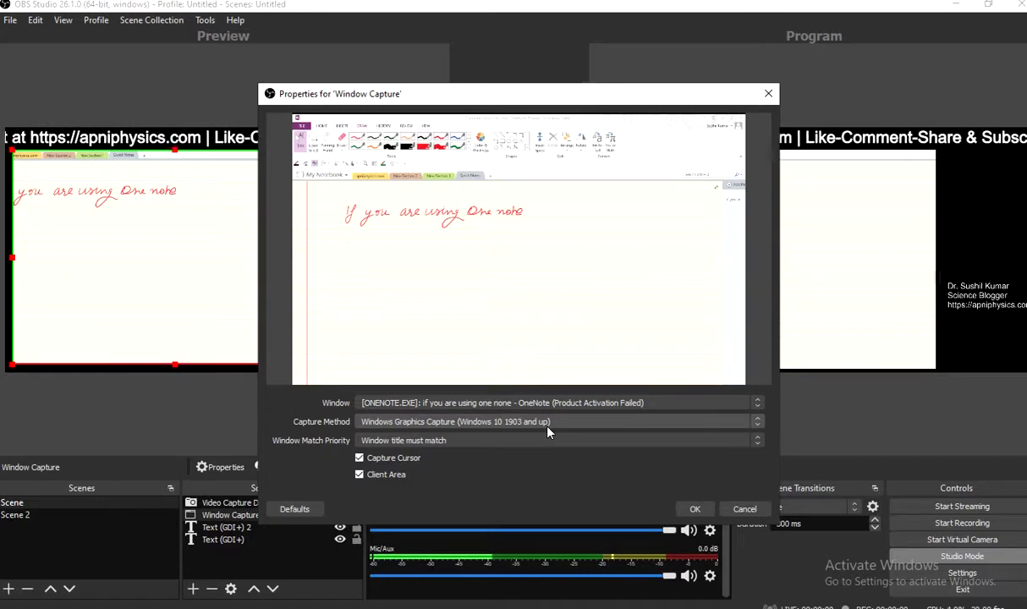
left_click(406, 422)
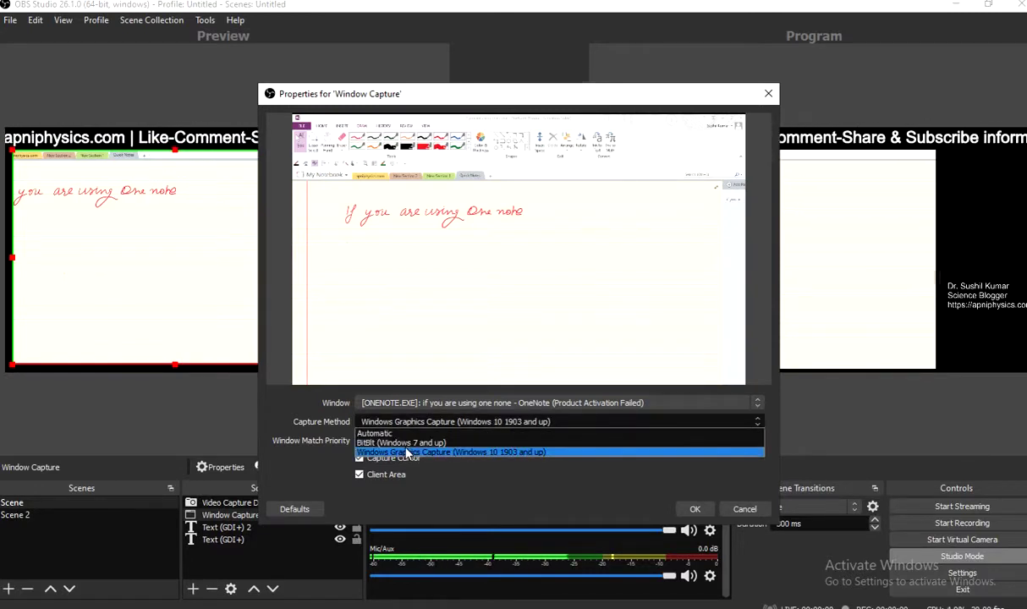
Use BitBlt and set Window Match Priority to 'Match title, otherwise find window of same executable'
left_click(407, 443)
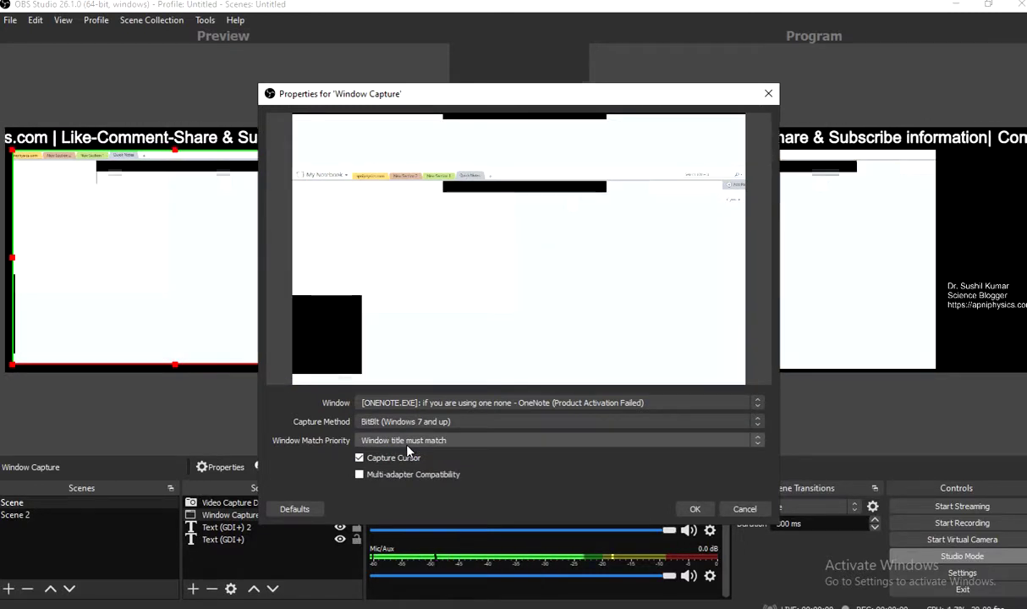
left_click(411, 442)
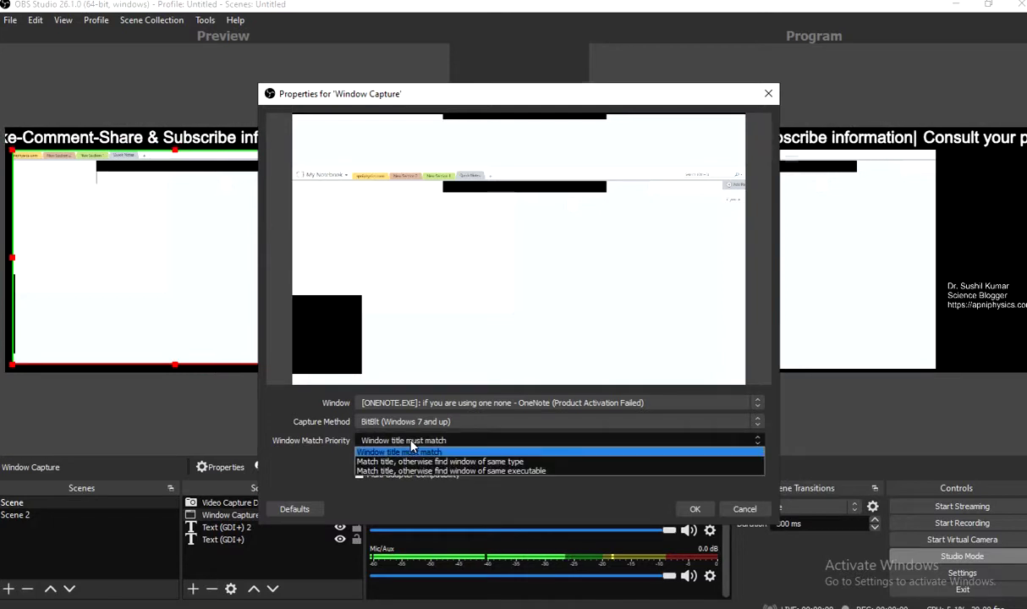
left_click(414, 464)
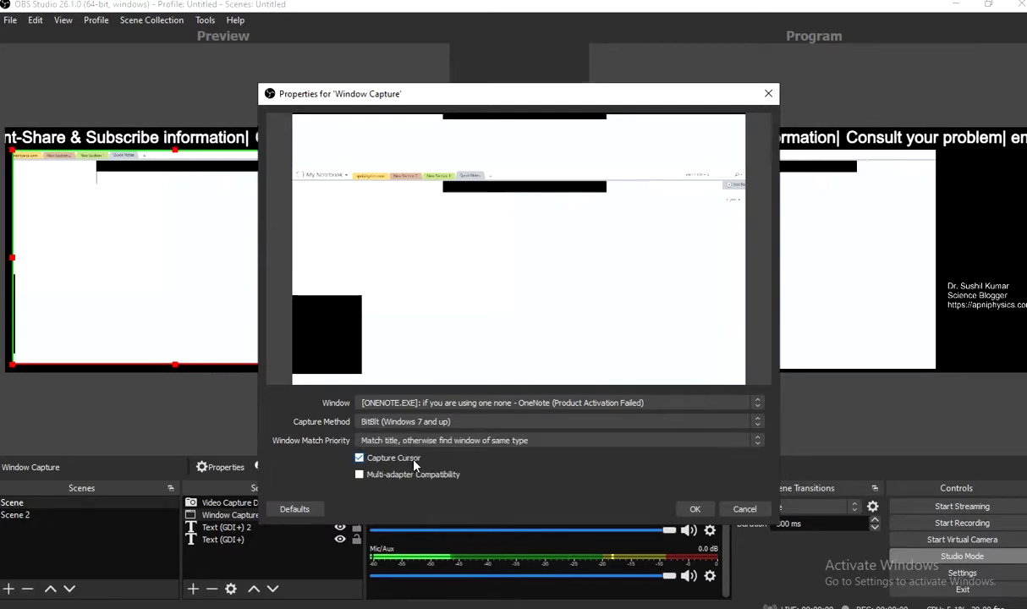
left_click(436, 442)
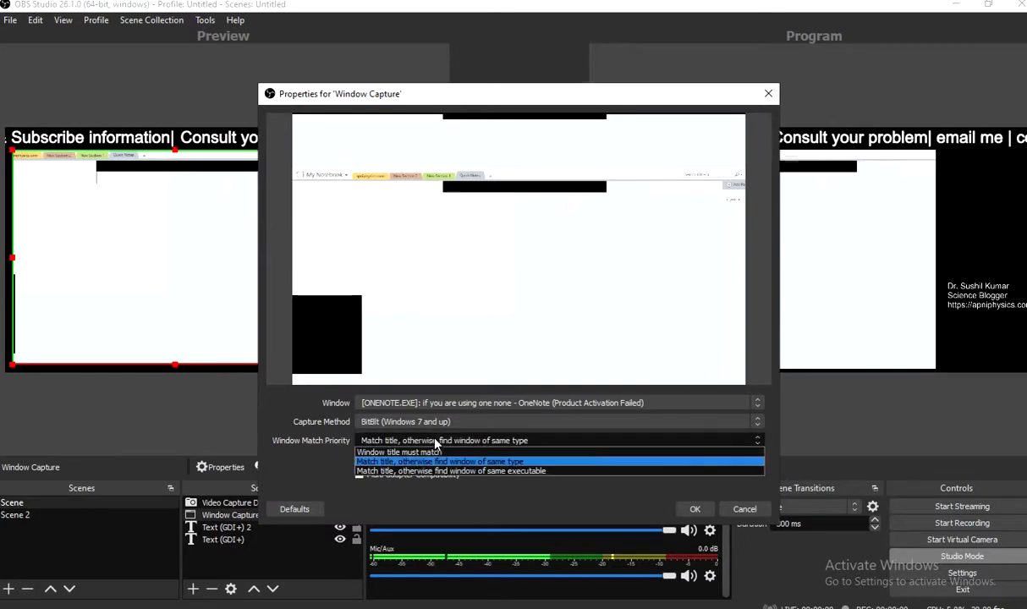
left_click(431, 453)
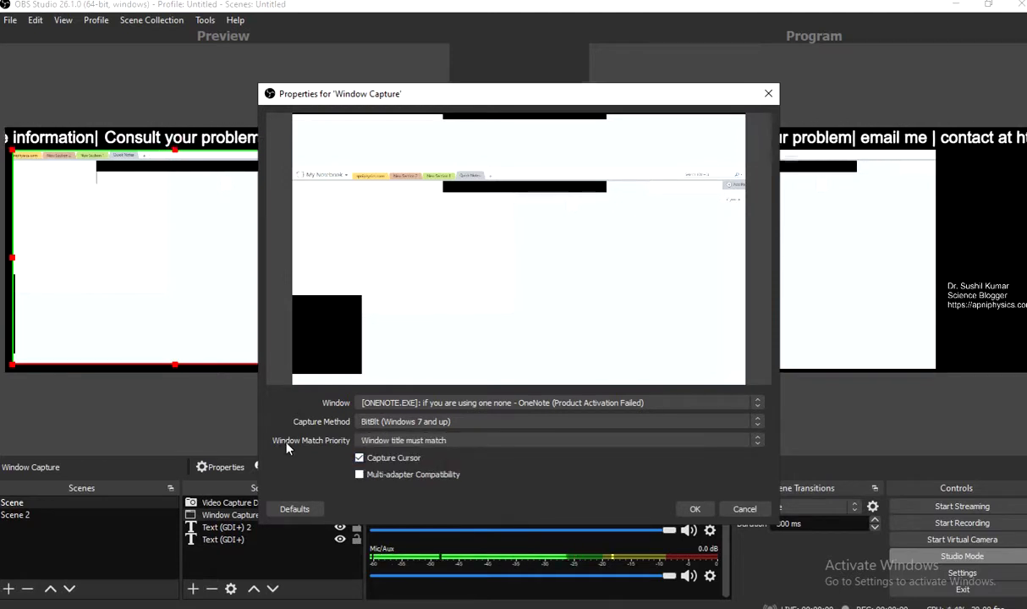
left_click(409, 443)
left_click(411, 472)
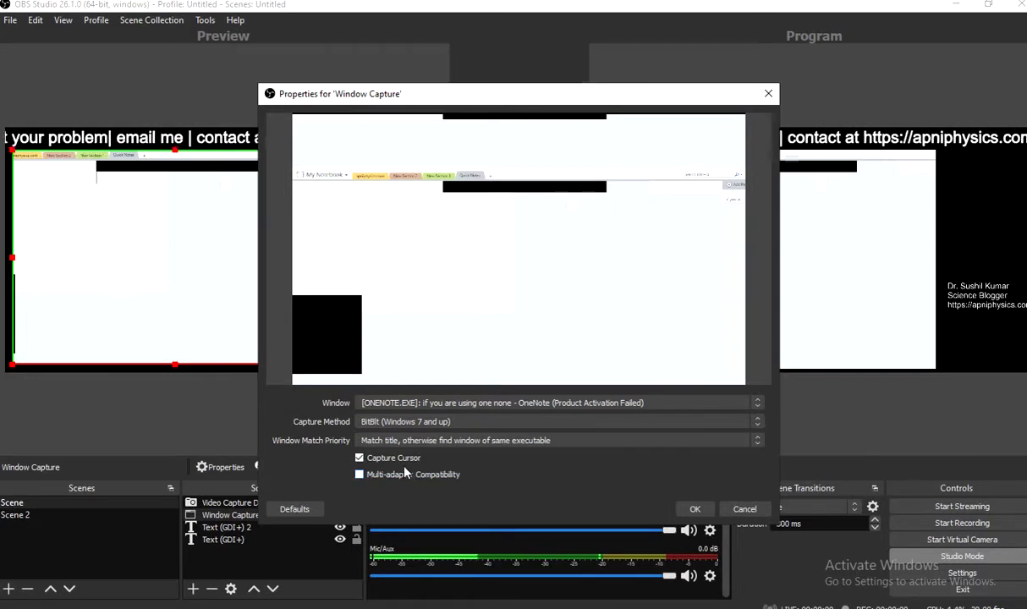
Switch the capture method to Automatic, then back to BitBlt
left_click(406, 426)
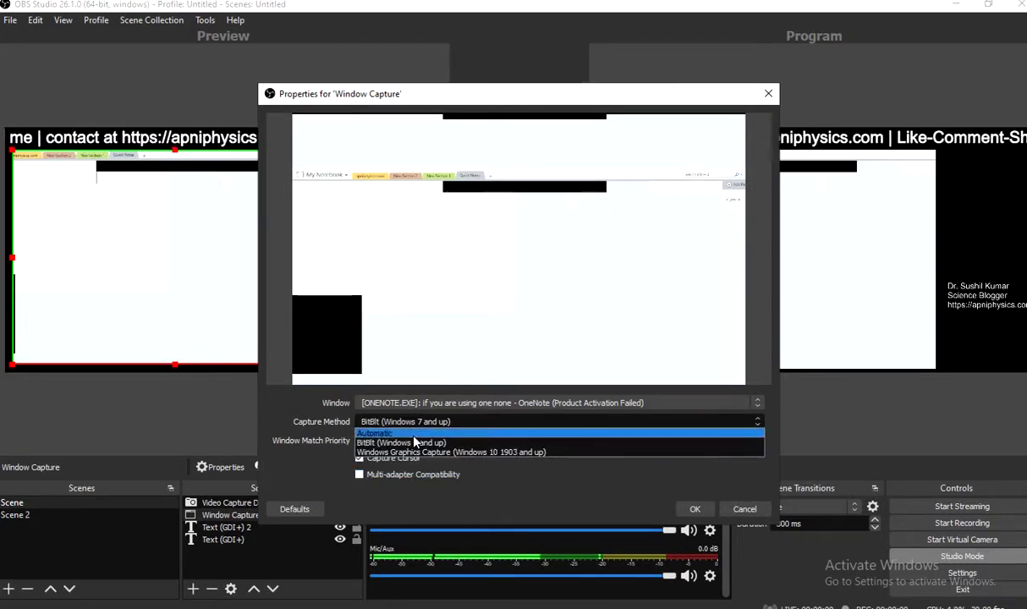
left_click(395, 434)
left_click(430, 420)
left_click(418, 429)
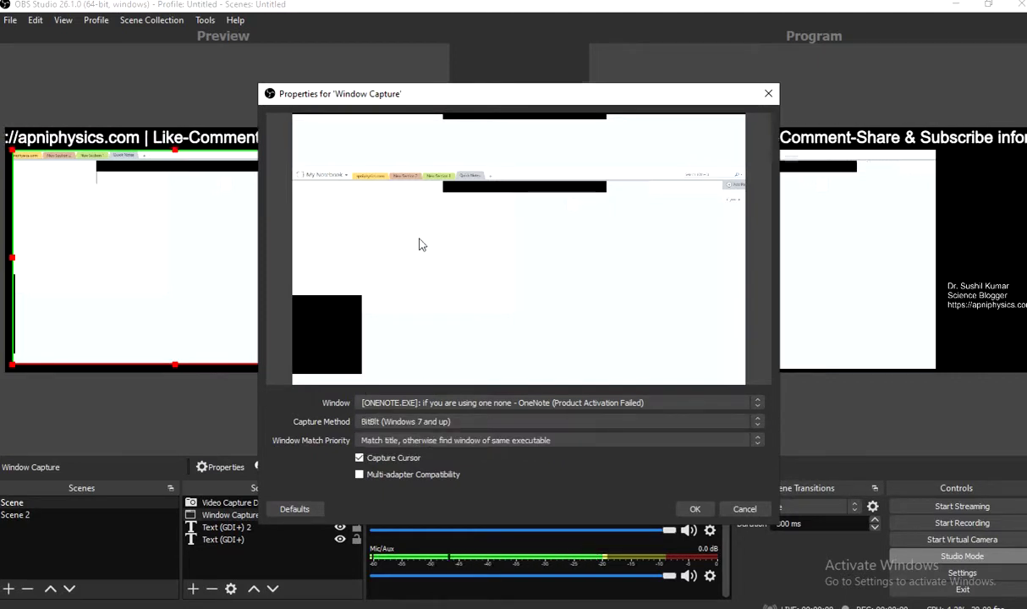
left_click(439, 421)
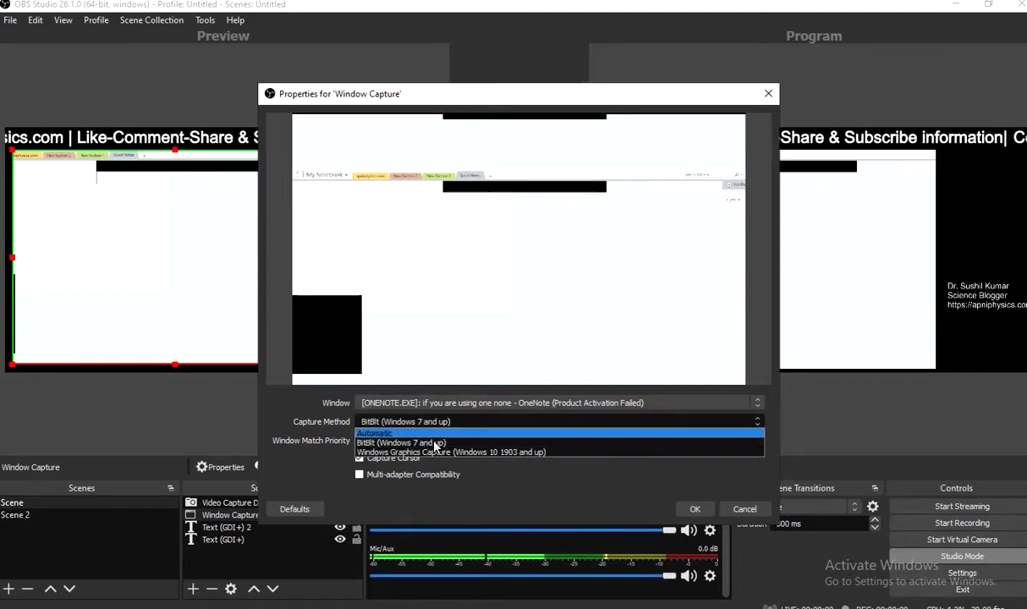
Confirm Windows Graphics Capture with 'Window title must match' priority and cursor capture on
left_click(433, 455)
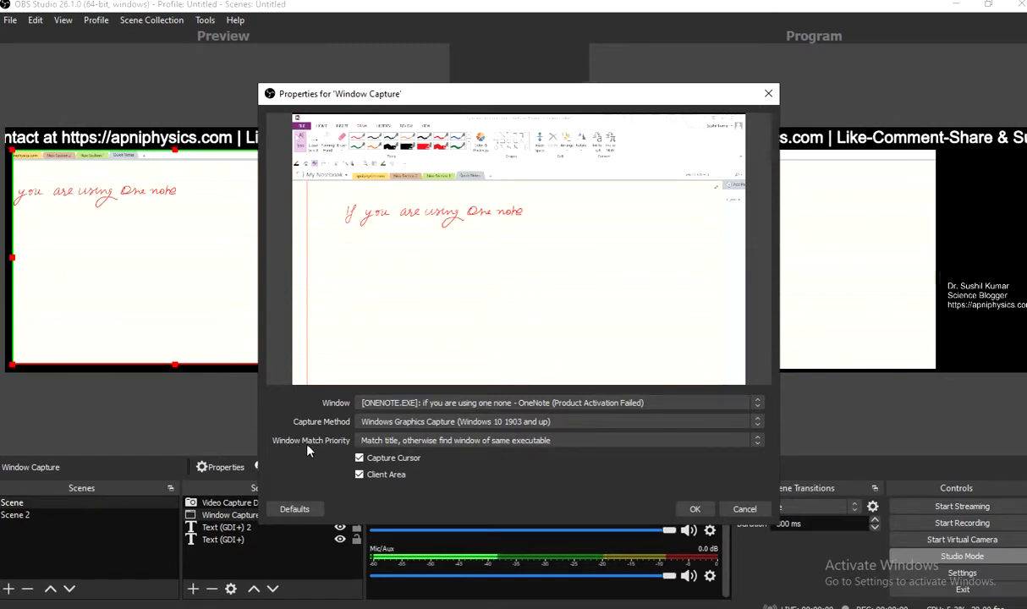
left_click(398, 440)
left_click(394, 449)
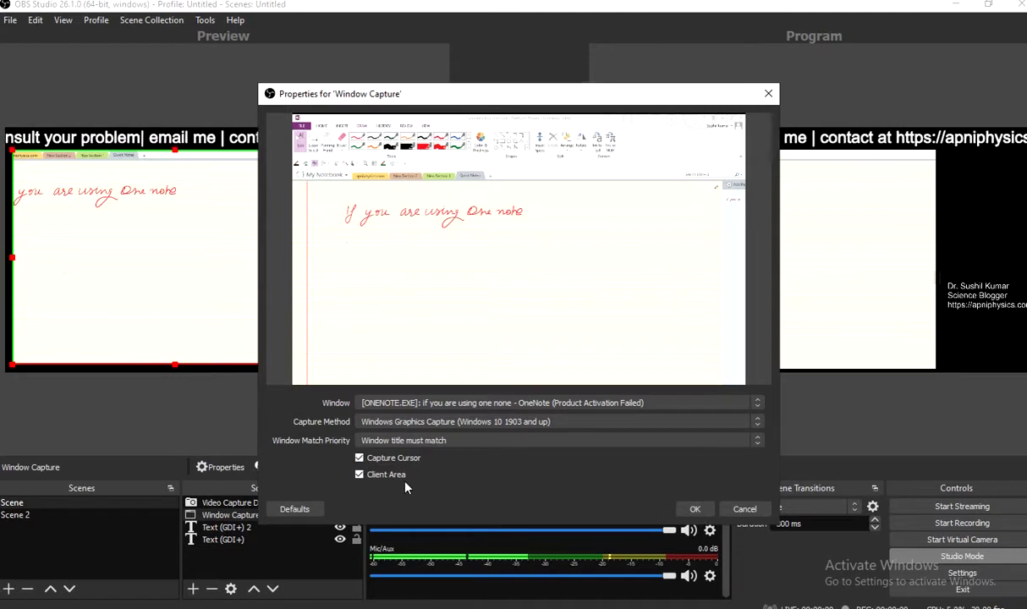
left_click(695, 509)
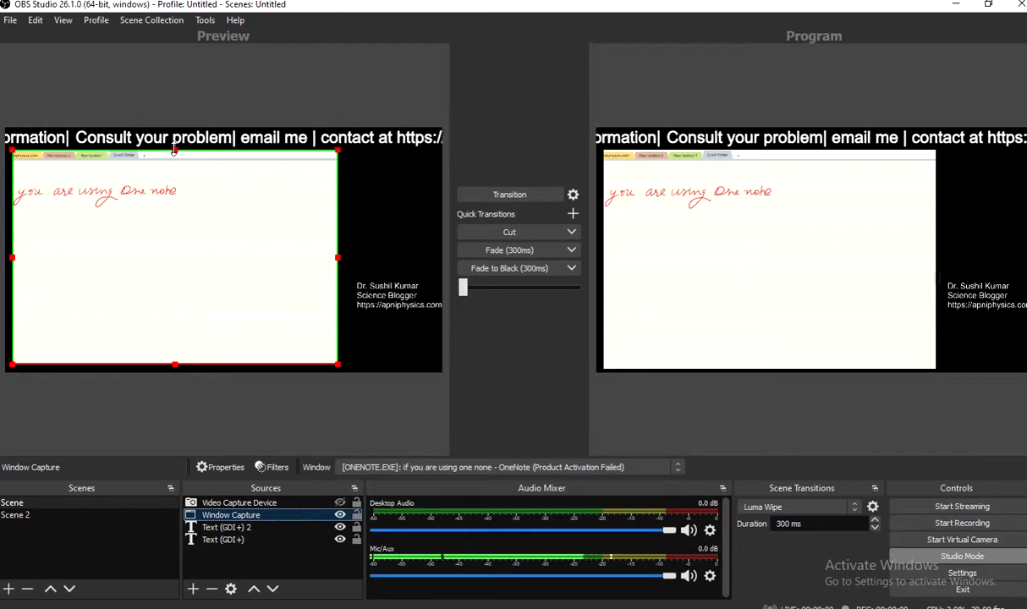
Crop the OneNote tab strip off the capture and transition the preview to Program
left_click_drag(175, 149, 174, 160)
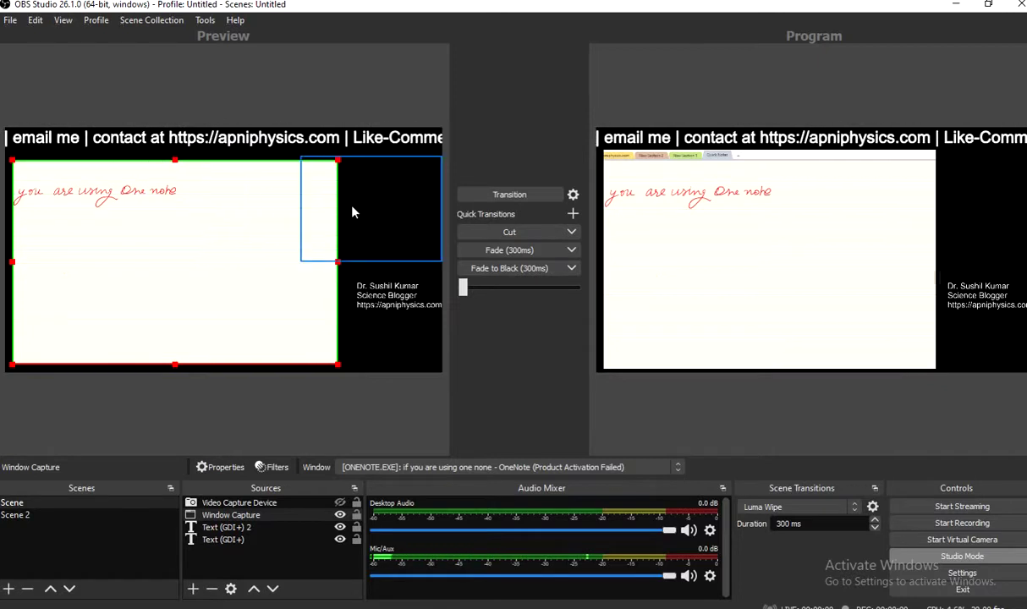
left_click(362, 349)
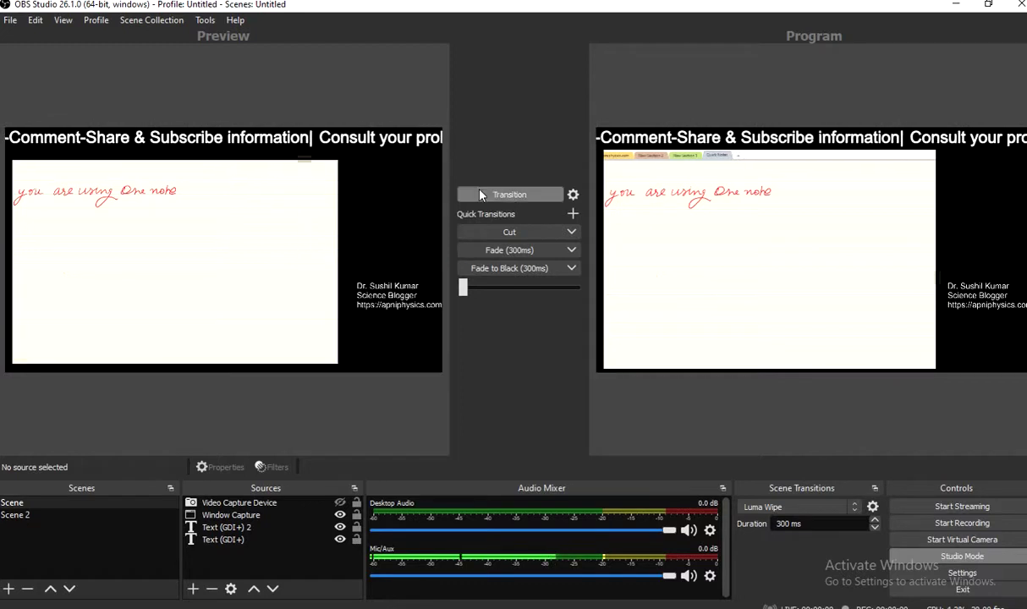
left_click(514, 196)
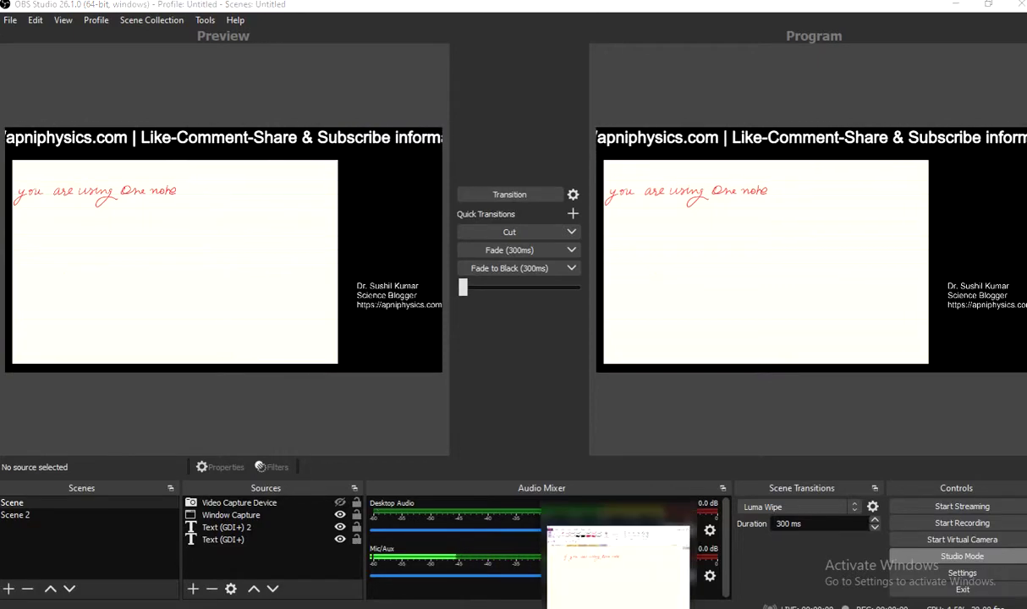
In OneNote, underline 'One note' with the red pen and handwrite '3 Things That'
left_click(575, 558)
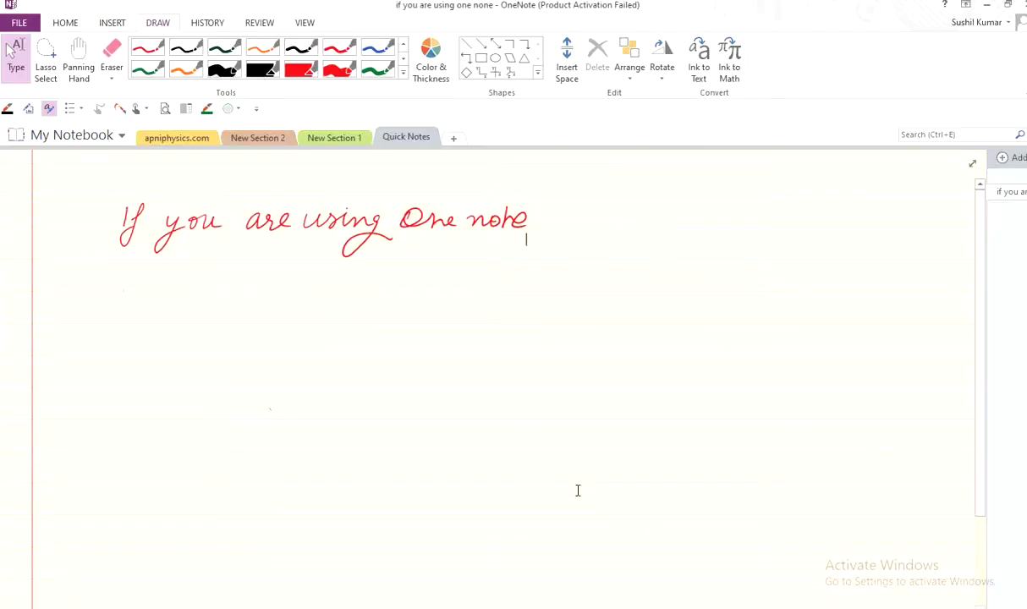
left_click(340, 48)
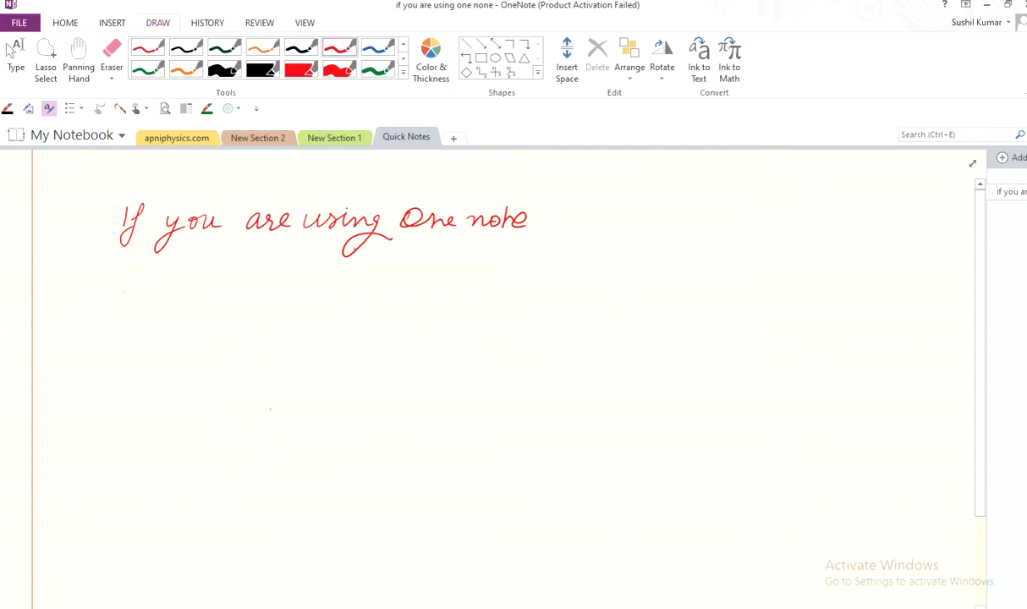
left_click_drag(444, 252, 515, 247)
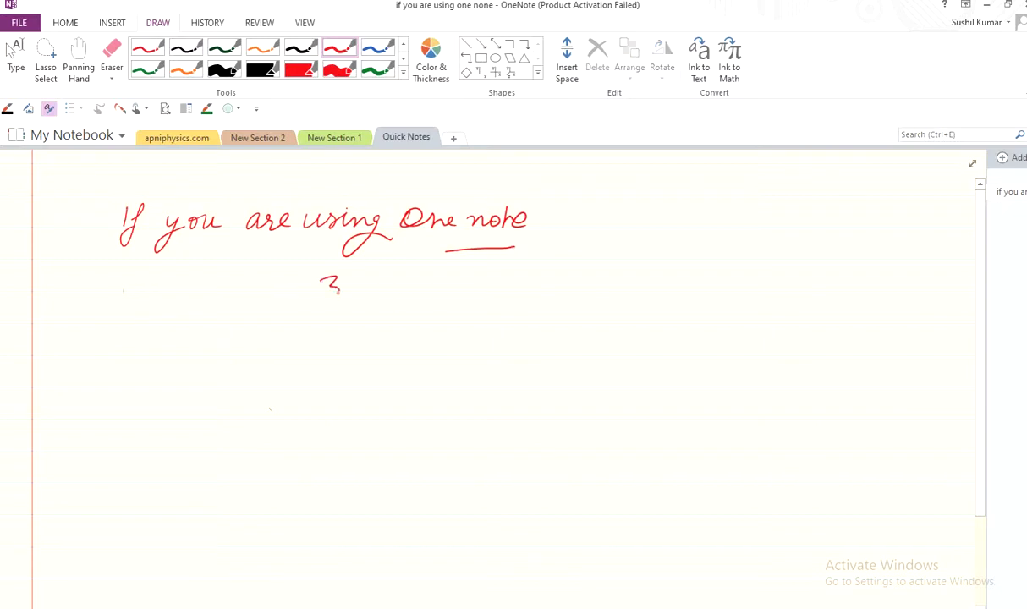
left_click_drag(365, 276, 357, 296)
mouse_move(369, 279)
left_mouse_down()
mouse_move(417, 292)
mouse_move(392, 330)
left_mouse_up()
left_click_drag(438, 279, 423, 295)
left_click_drag(487, 276, 479, 296)
mouse_move(500, 275)
left_mouse_down()
mouse_move(511, 293)
mouse_move(542, 296)
left_mouse_up()
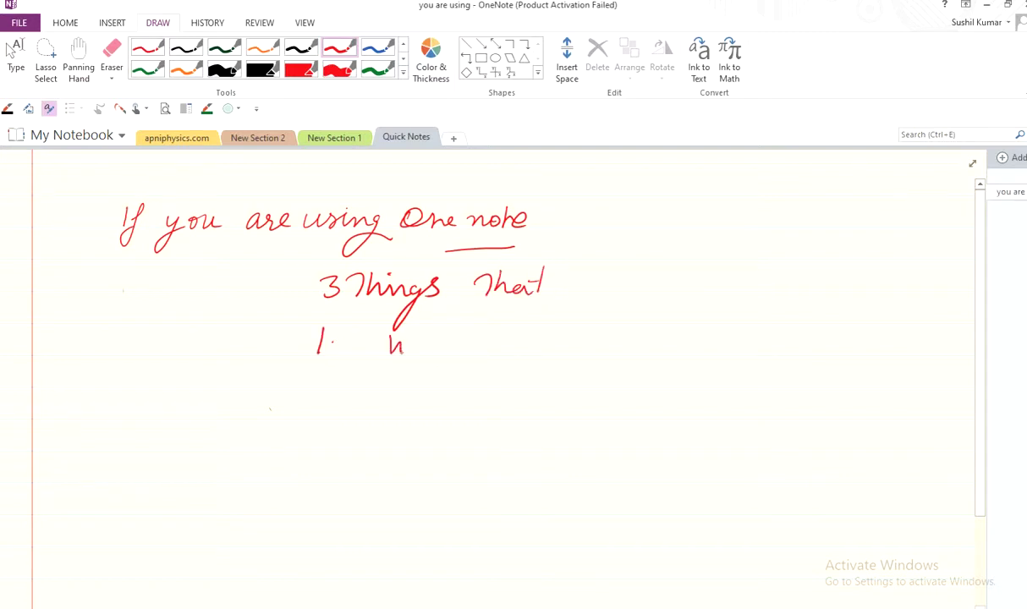
Handwrite '1. Window' and '2. Capture', return to Type mode, and switch to OBS
left_click_drag(433, 342, 440, 355)
mouse_move(455, 341)
left_mouse_down()
mouse_move(459, 356)
mouse_move(495, 341)
left_mouse_up()
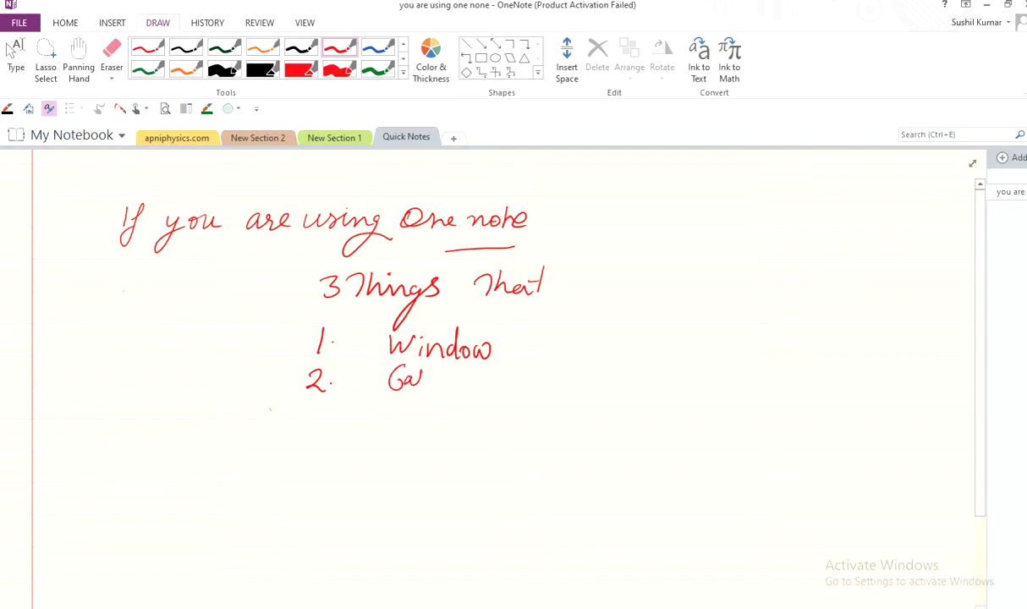
left_click_drag(454, 379, 467, 387)
left_click_drag(473, 377, 470, 380)
left_click(10, 51)
key("alt+Tab")
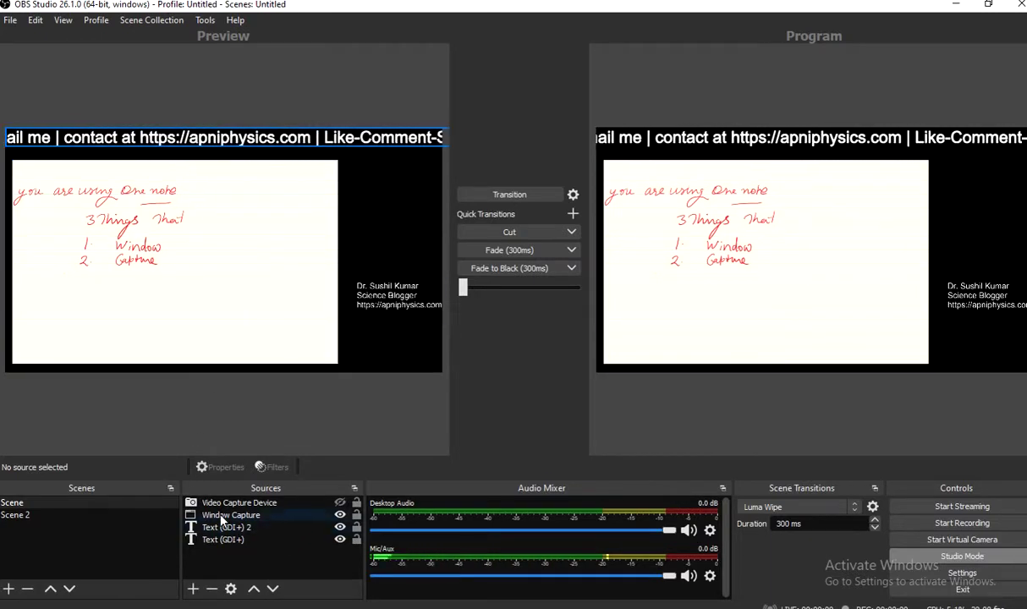
Reopen the Window Capture properties, close them unchanged with OK, and return to OneNote
double_click(190, 518)
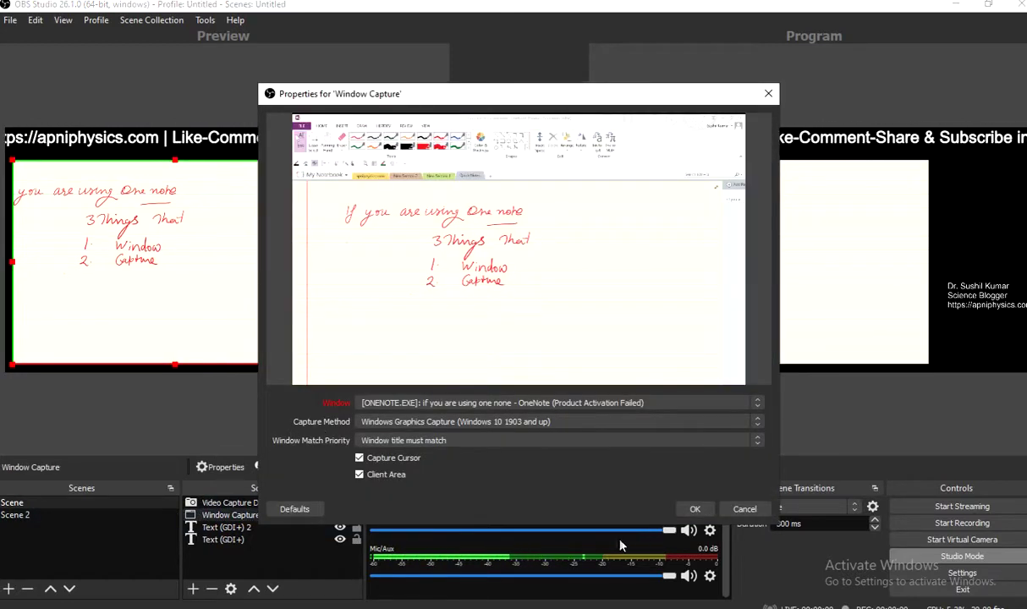
left_click(695, 509)
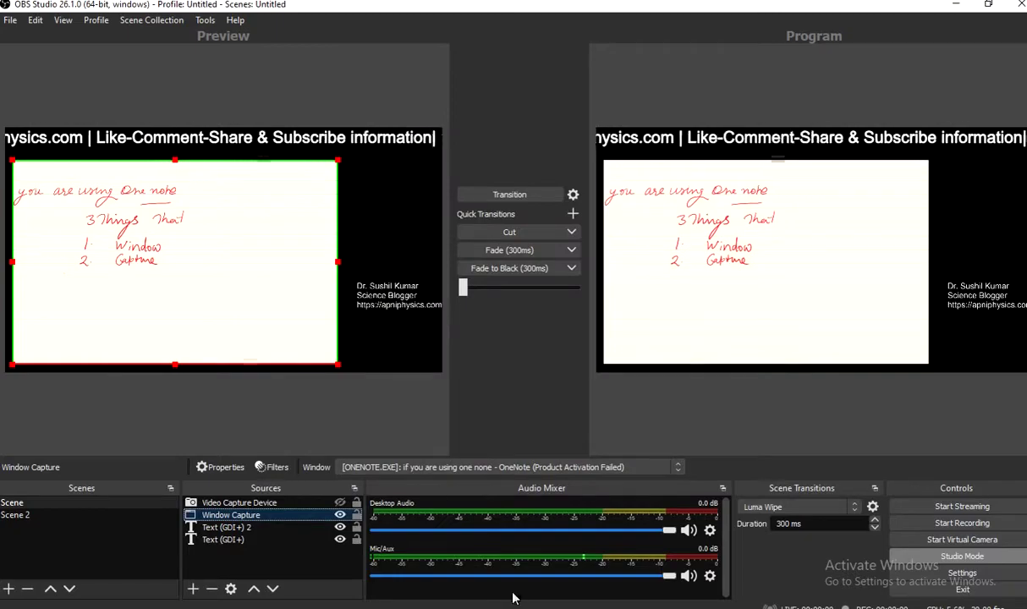
key("alt+Tab")
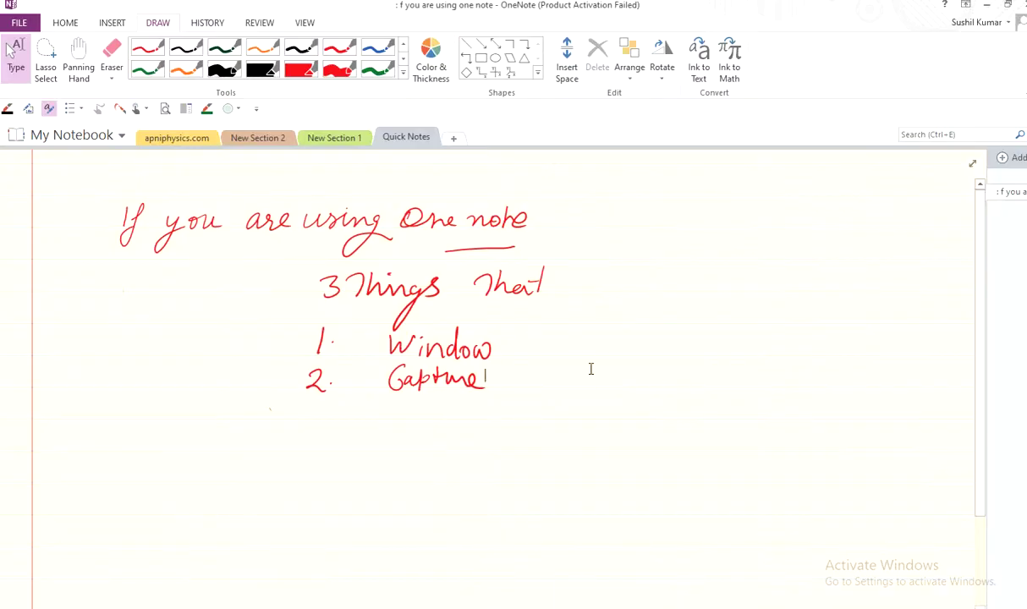
Handwrite 'method.' after Capture and start item '3.' in red, then return to OBS
left_click(339, 46)
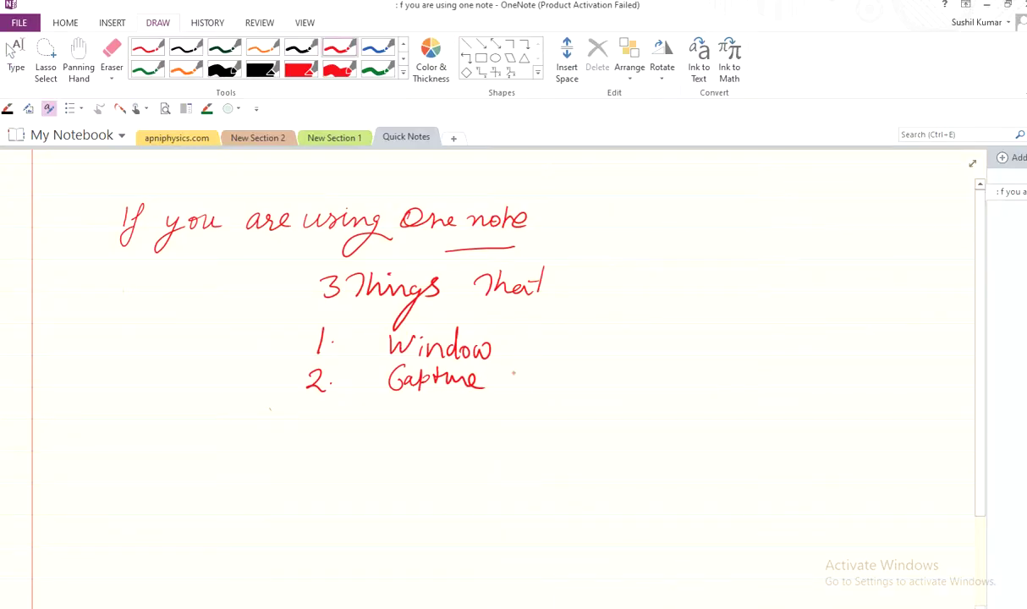
left_click_drag(530, 378, 541, 384)
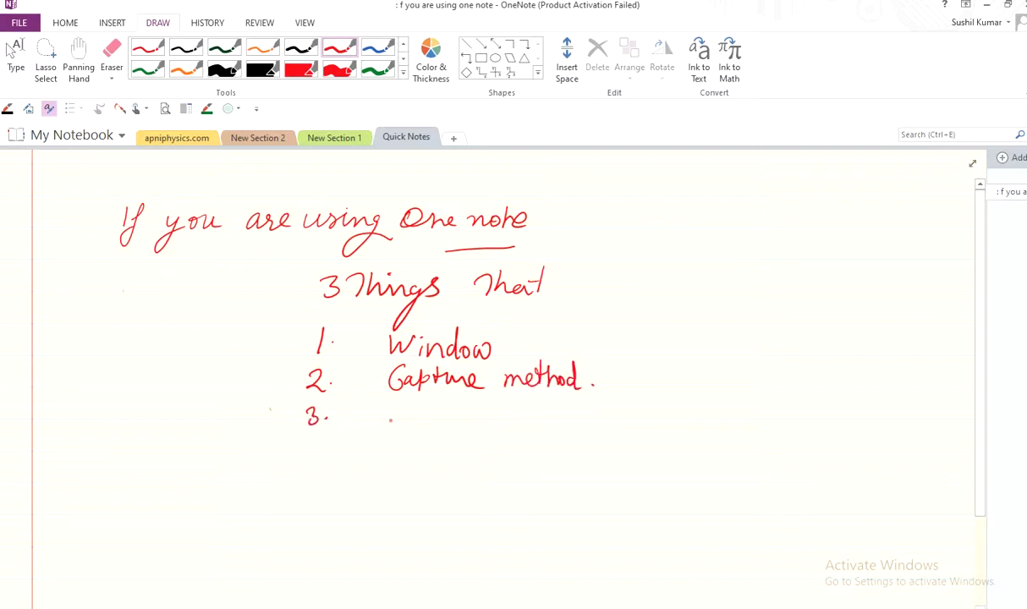
left_click(16, 56)
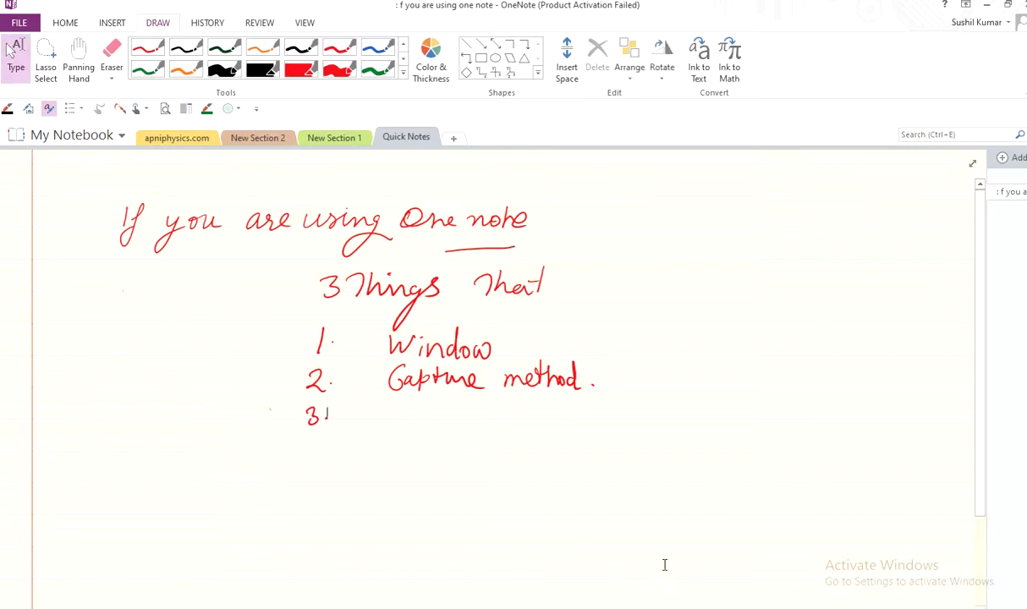
key("alt+Tab")
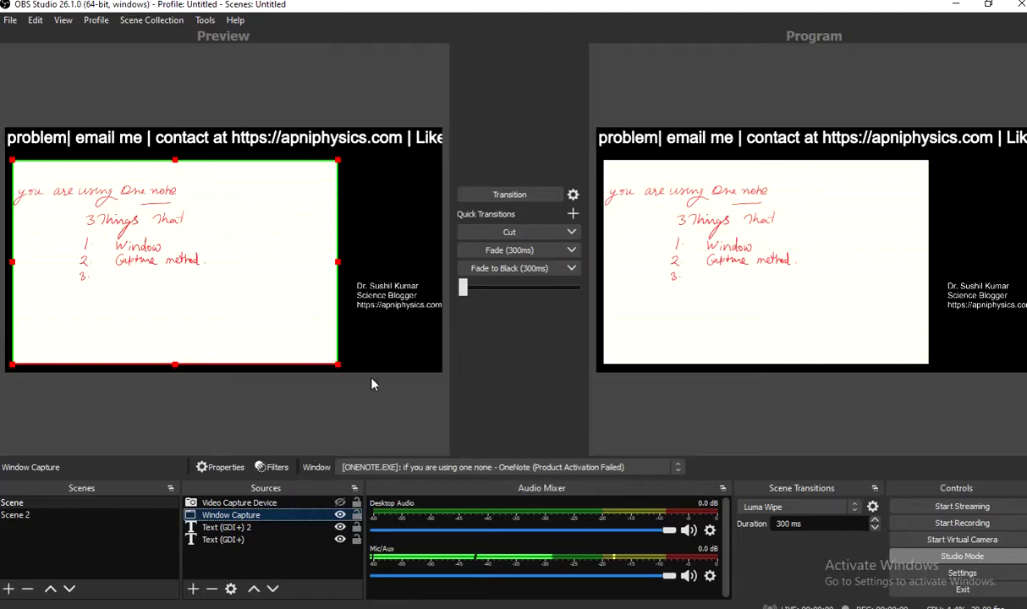
Open the Window Capture properties and close them without changes
double_click(195, 516)
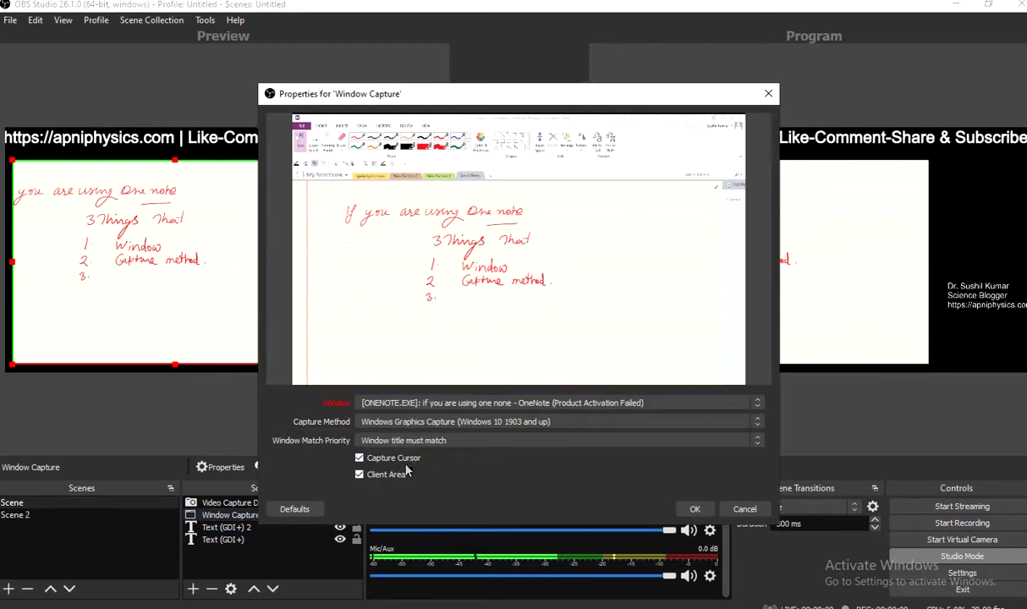
left_click(745, 508)
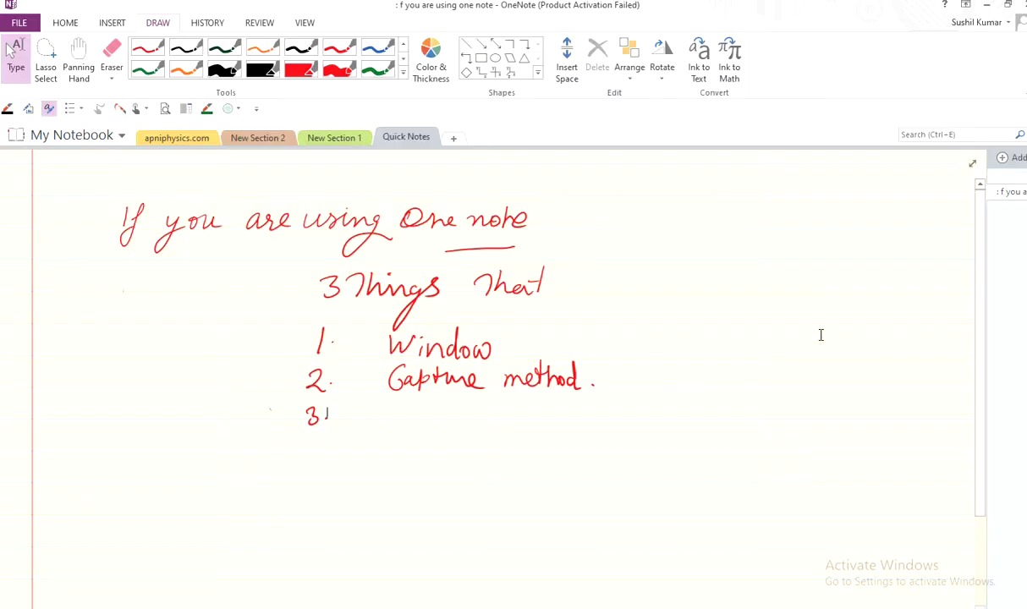
Handwrite 'Capture cursor' as item 3 in red, then bracket the three numbered items
left_click(329, 417)
mouse_move(396, 406)
left_mouse_down()
mouse_move(395, 430)
mouse_move(409, 429)
left_mouse_up()
left_click_drag(411, 411, 419, 420)
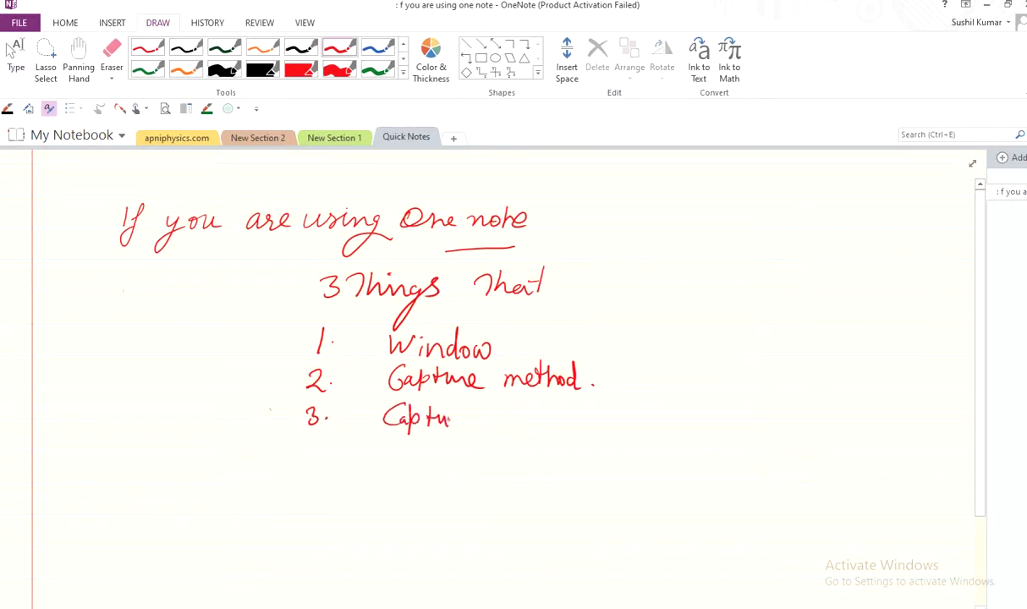
mouse_move(498, 415)
left_mouse_down()
mouse_move(512, 426)
mouse_move(558, 416)
left_mouse_up()
left_click_drag(567, 427, 578, 415)
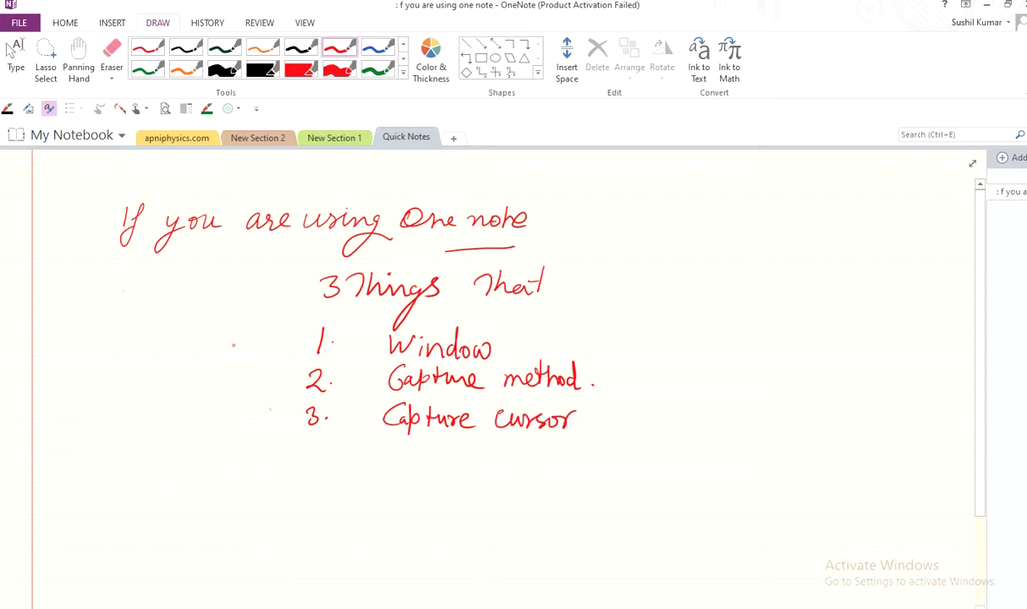
mouse_move(296, 324)
left_mouse_down()
mouse_move(277, 355)
mouse_move(288, 429)
left_mouse_up()
Handwrite 'using OBS' beside the heading and double-underline 'OBS'
mouse_move(713, 288)
left_mouse_down()
mouse_move(718, 301)
mouse_move(757, 292)
mouse_move(721, 342)
left_mouse_up()
mouse_move(785, 292)
left_mouse_down()
mouse_move(783, 302)
mouse_move(830, 308)
left_mouse_up()
left_click_drag(789, 319, 836, 314)
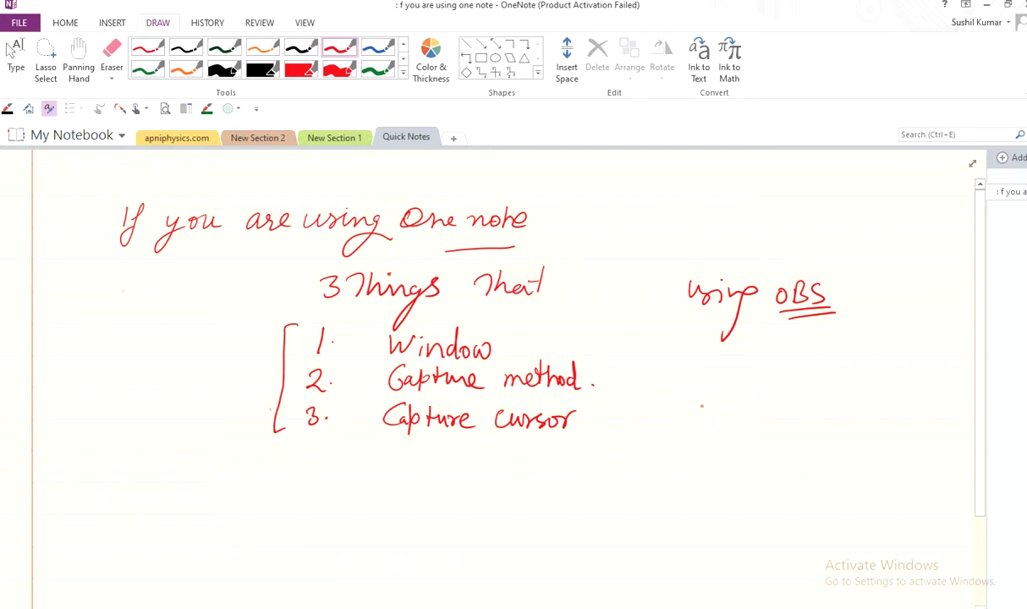
Write 'Active Presenter' below the list and underline it
mouse_move(592, 486)
left_mouse_down()
mouse_move(608, 484)
mouse_move(607, 474)
mouse_move(625, 482)
left_mouse_up()
mouse_move(628, 457)
left_mouse_down()
mouse_move(631, 482)
mouse_move(684, 481)
left_mouse_up()
mouse_move(709, 444)
left_mouse_down()
mouse_move(706, 487)
mouse_move(710, 464)
left_mouse_up()
left_click_drag(725, 475, 865, 476)
left_click_drag(580, 505, 846, 502)
Write '→ OBS + One note' beneath 'Active Presenter' and underline it
left_click_drag(621, 522, 623, 527)
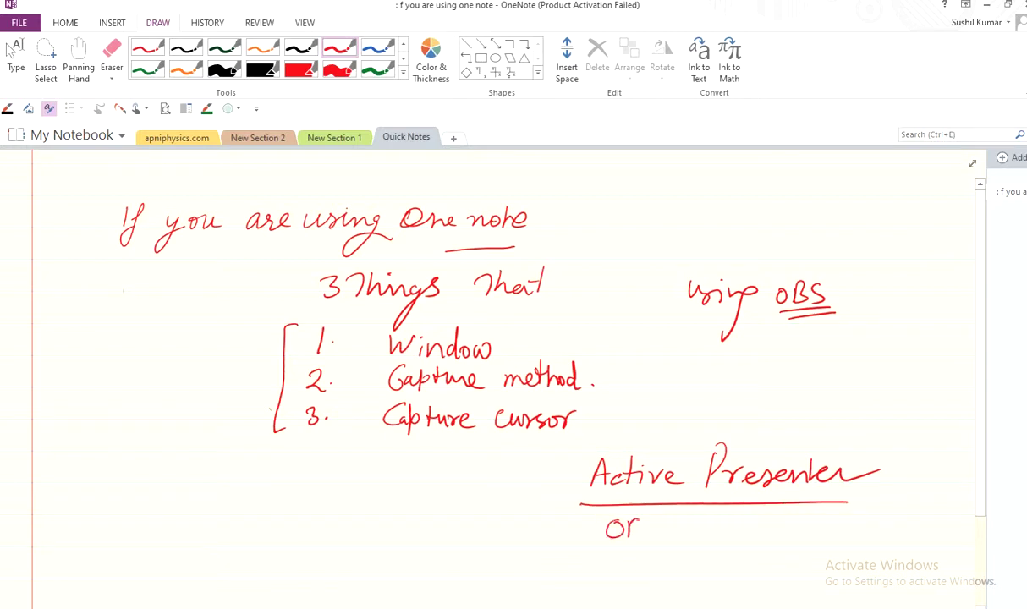
left_click_drag(713, 519, 723, 527)
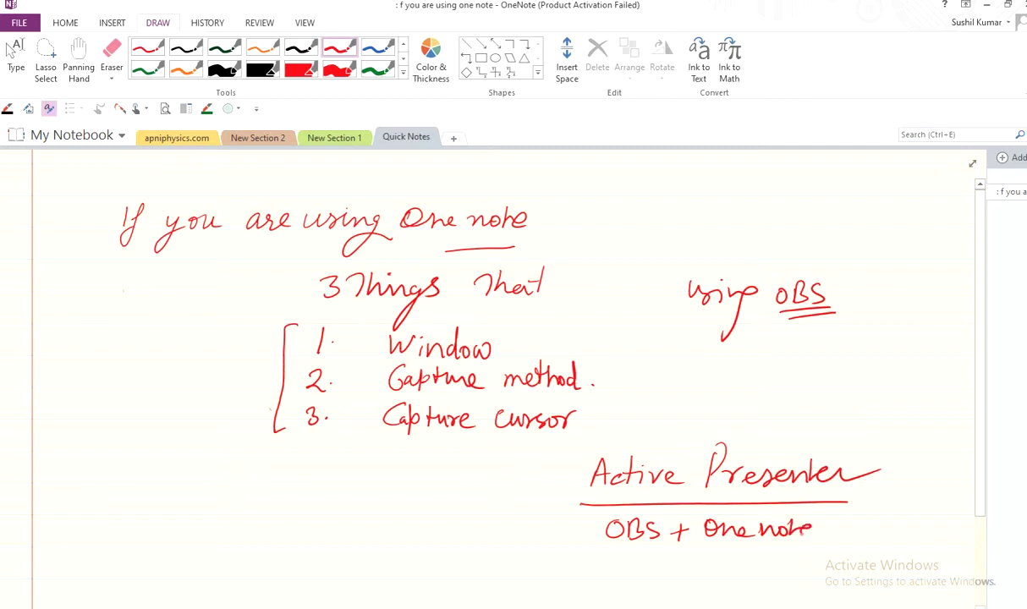
left_click_drag(624, 548, 795, 546)
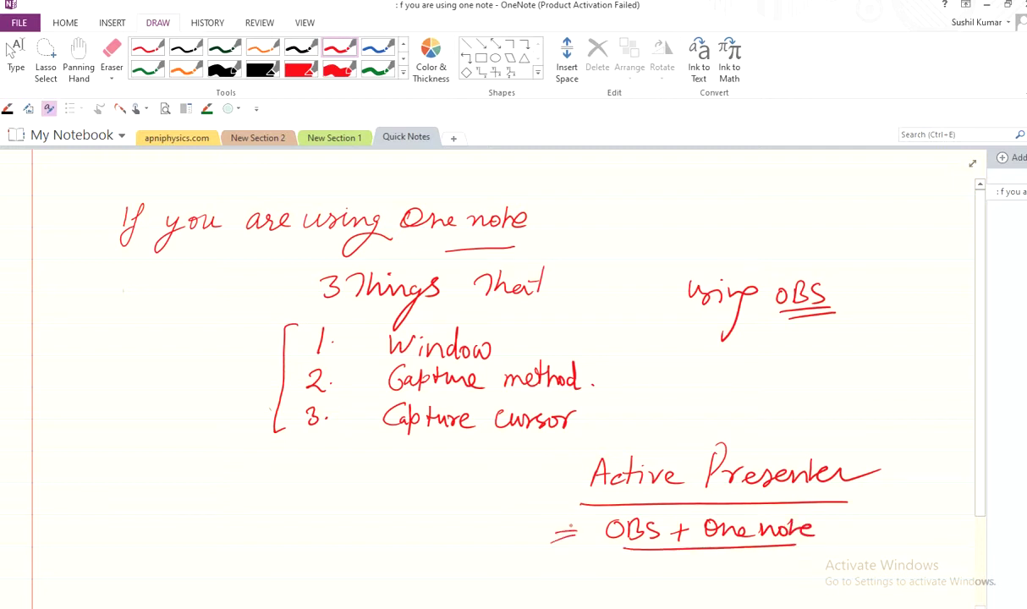